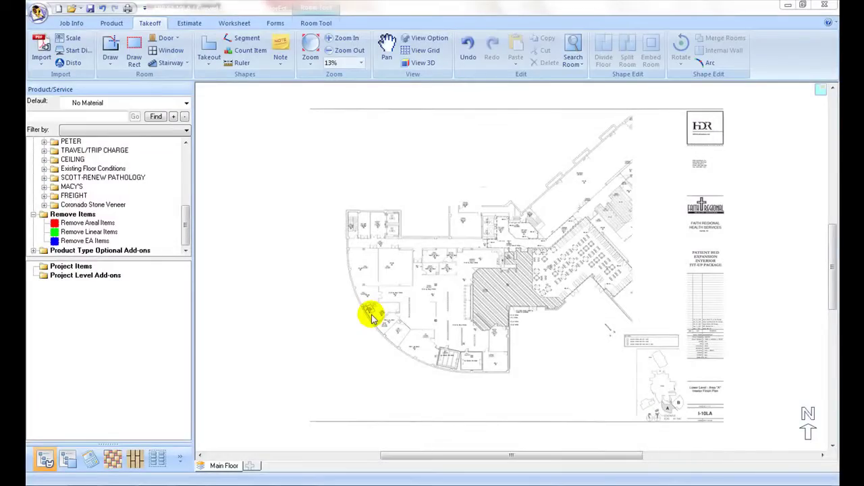
Zoom in and pan the plan to frame the ELEC rooms near the arc wall
{"action": "scroll", "coordinate": [360, 321], "scroll_direction": "up", "scroll_amount": 3}
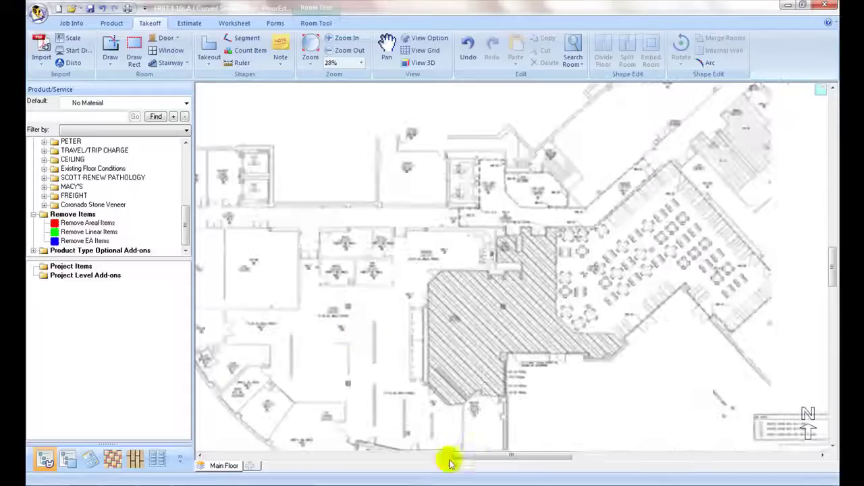
{"action": "scroll", "coordinate": [463, 457], "scroll_direction": "up", "scroll_amount": 1}
{"action": "scroll", "coordinate": [332, 382], "scroll_direction": "up", "scroll_amount": 2}
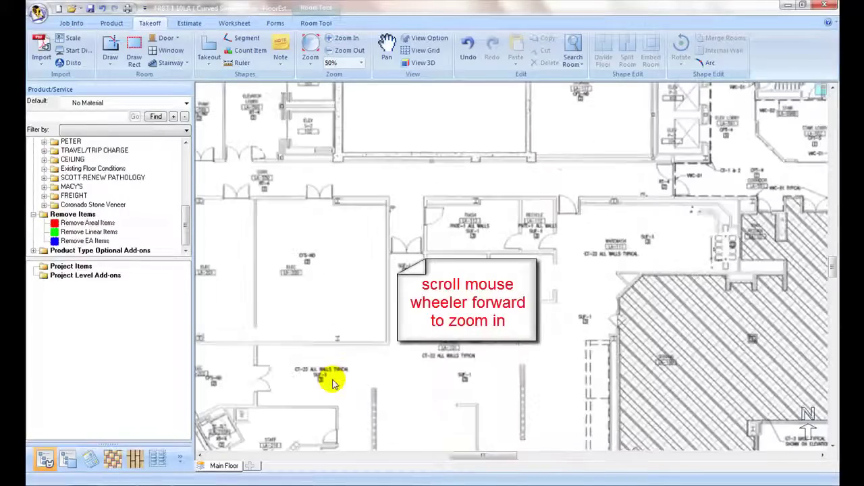
{"action": "left_click_drag", "start_coordinate": [469, 455], "coordinate": [459, 457]}
{"action": "scroll", "coordinate": [439, 415], "scroll_direction": "up", "scroll_amount": 1}
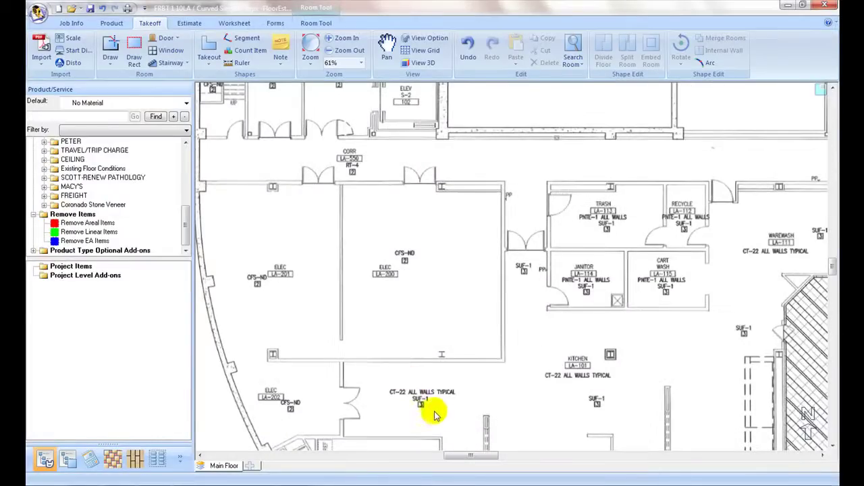
Draw rectangular rooms Rm19 (30'3" × 32'8") over ELEC and Rm20 (13'9" × 23'2") over the elevator lobby
{"action": "left_click", "coordinate": [134, 46]}
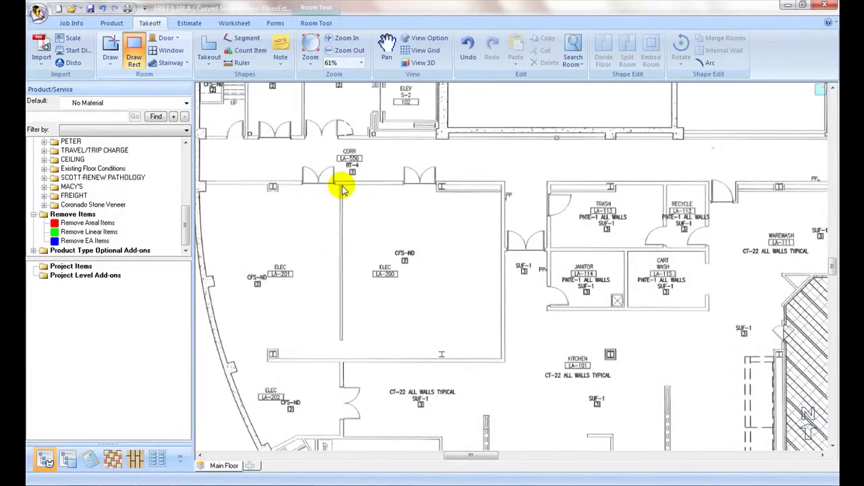
{"action": "mouse_move", "coordinate": [342, 186]}
{"action": "left_mouse_down"}
{"action": "mouse_move", "coordinate": [437, 263]}
{"action": "mouse_move", "coordinate": [502, 359]}
{"action": "left_mouse_up"}
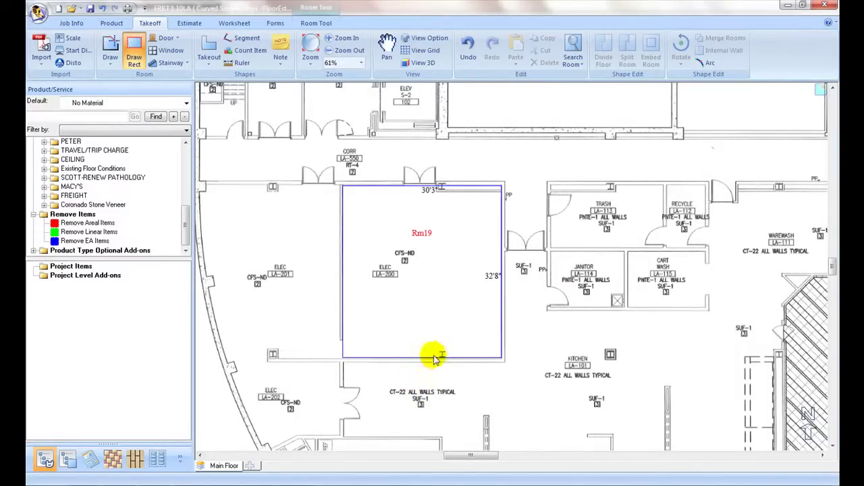
{"action": "scroll", "coordinate": [476, 305], "scroll_direction": "down", "scroll_amount": 2}
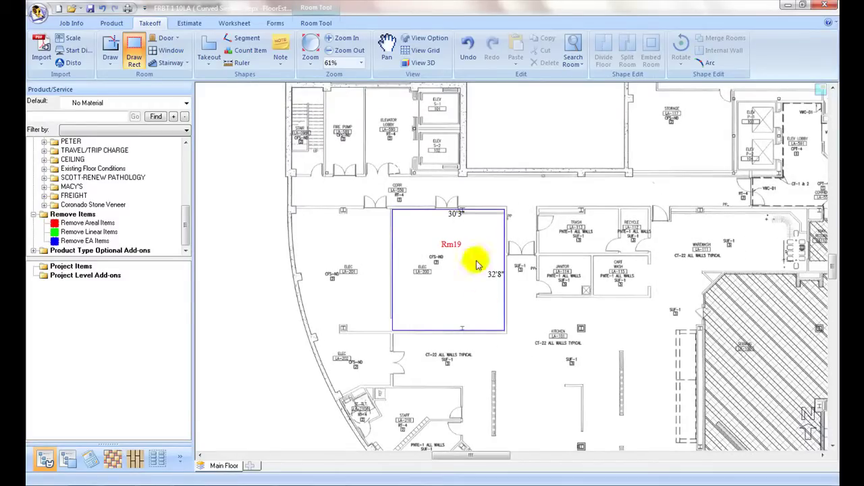
{"action": "left_click_drag", "start_coordinate": [365, 88], "coordinate": [416, 174]}
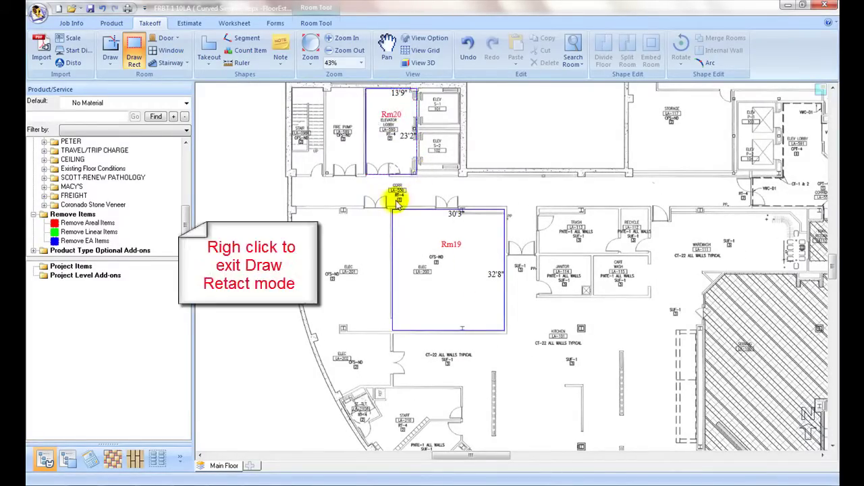
{"action": "right_click", "coordinate": [233, 169]}
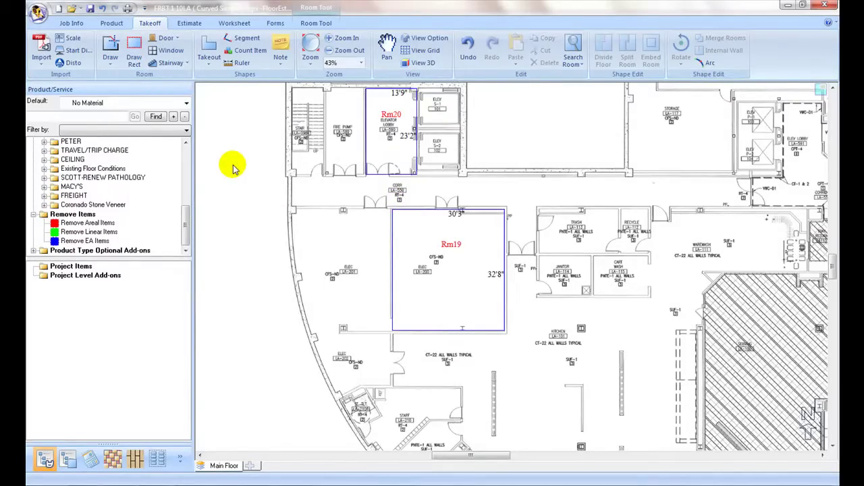
Start the Freedraw tool, pan across the plan, and toggle Auto Scroll
{"action": "left_click", "coordinate": [110, 46]}
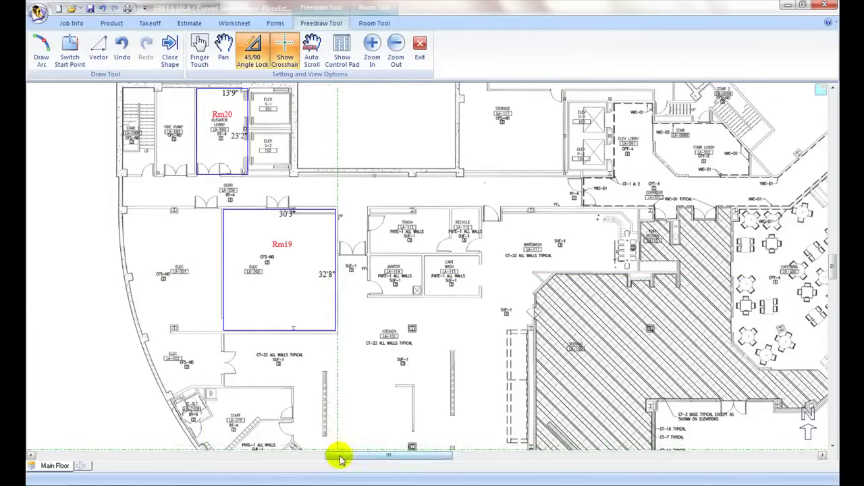
{"action": "mouse_move", "coordinate": [340, 456]}
{"action": "left_mouse_down"}
{"action": "mouse_move", "coordinate": [297, 462]}
{"action": "mouse_move", "coordinate": [365, 463]}
{"action": "mouse_move", "coordinate": [345, 470]}
{"action": "left_mouse_up"}
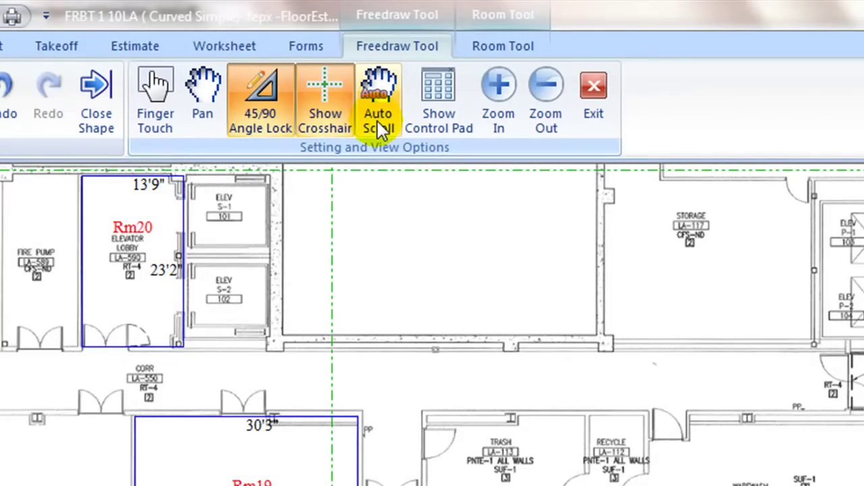
{"action": "left_click", "coordinate": [350, 269]}
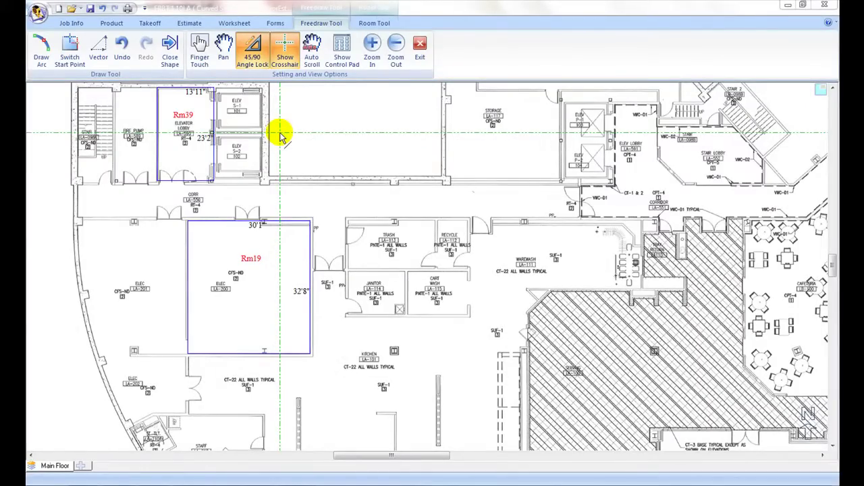
Trace the corridor from the curved wall to its far right end, along the 21'9" lower wall and jog
{"action": "left_click", "coordinate": [77, 184]}
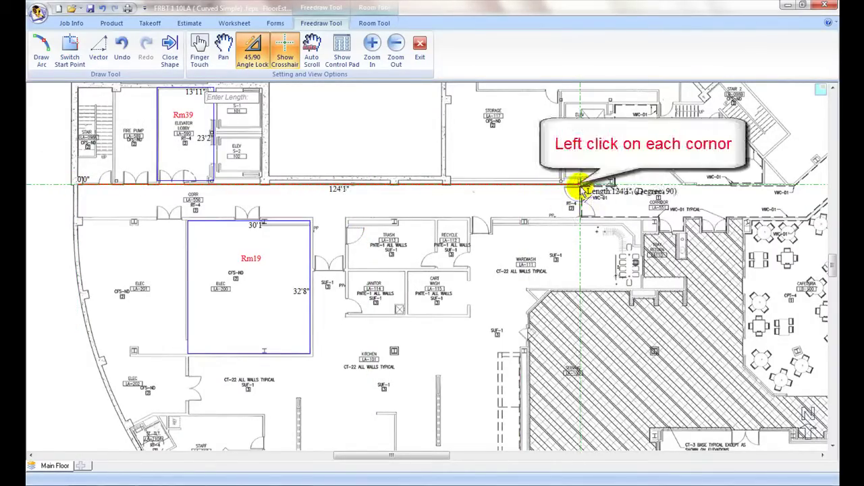
{"action": "left_click", "coordinate": [578, 185]}
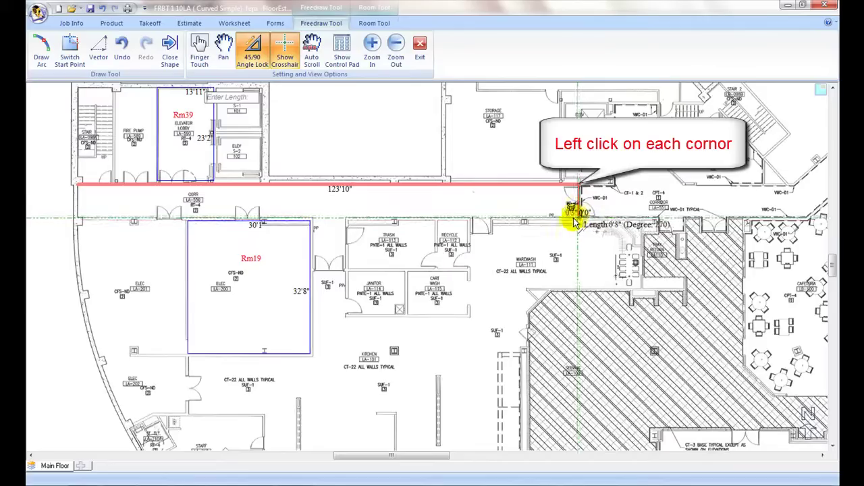
{"action": "left_click", "coordinate": [574, 217]}
{"action": "left_click", "coordinate": [491, 217]}
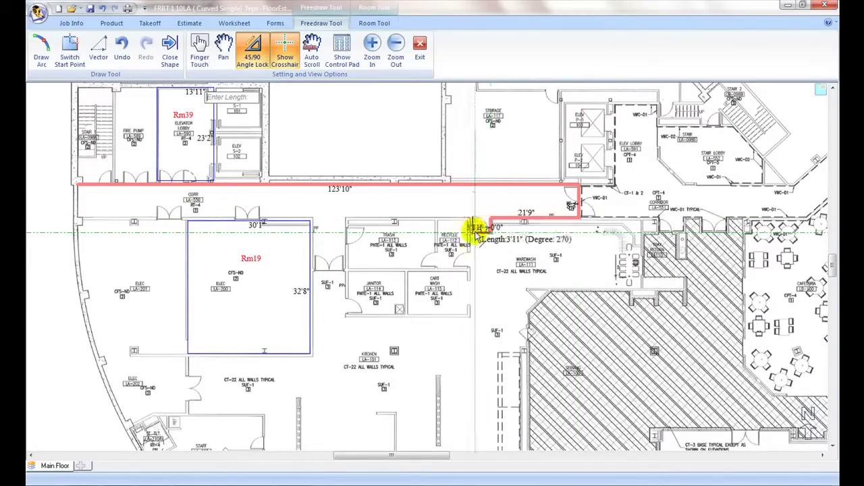
{"action": "left_click", "coordinate": [471, 232]}
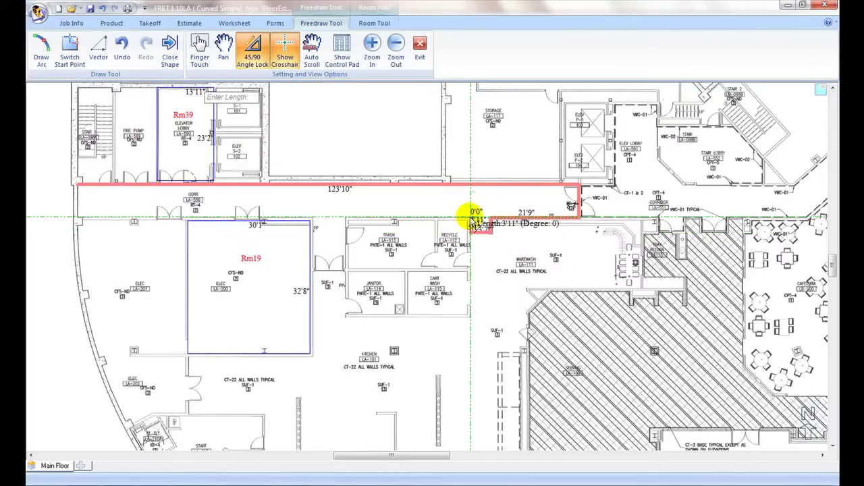
{"action": "left_click", "coordinate": [471, 217]}
Continue around the trash room recess (30'10", 8'1", 13'4") to the curved wall and close it as Rm44
{"action": "left_click", "coordinate": [346, 217]}
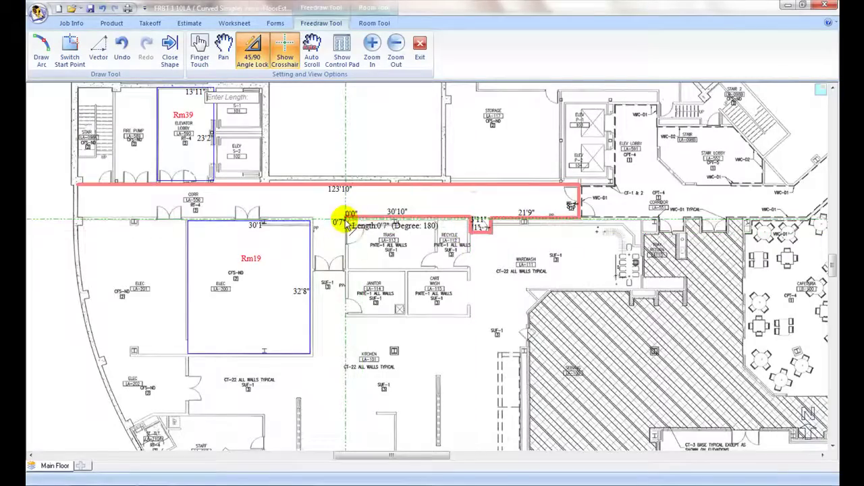
{"action": "left_click", "coordinate": [336, 271]}
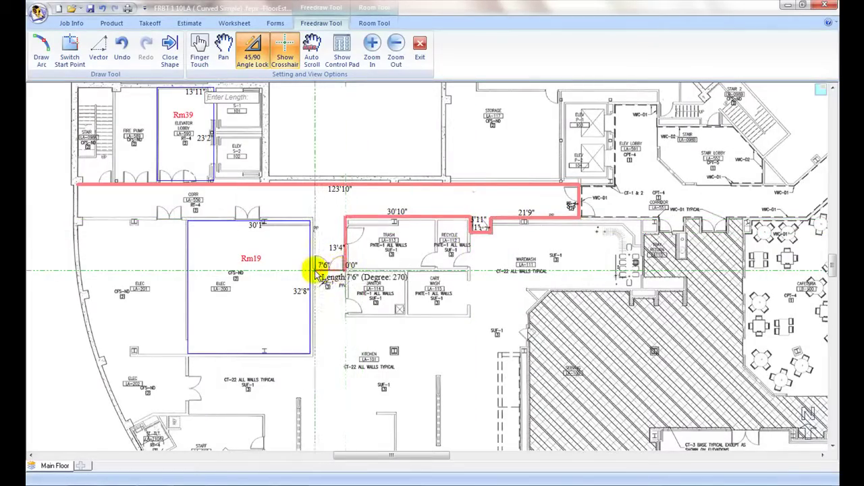
{"action": "left_click", "coordinate": [314, 270]}
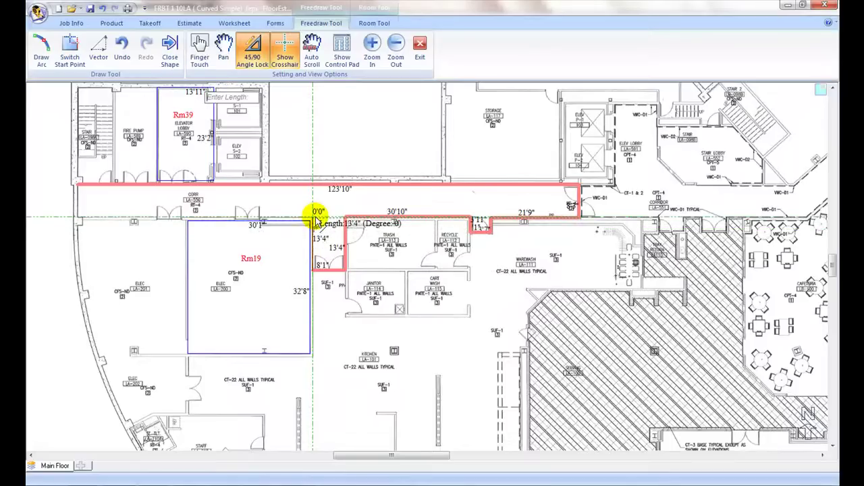
{"action": "left_click", "coordinate": [314, 217]}
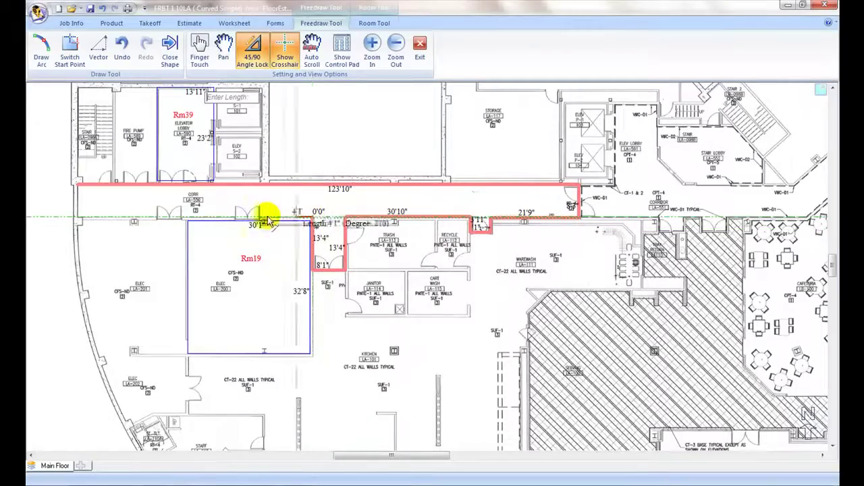
{"action": "left_click", "coordinate": [79, 219]}
{"action": "left_click", "coordinate": [170, 51]}
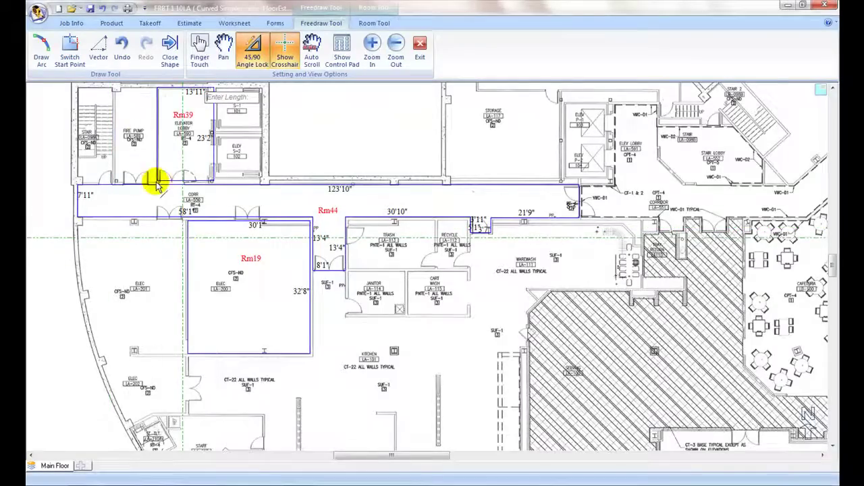
Trace the fire pump room (8'10", 23'7", 10'4") as Rm45 and scroll down to the curved-wall rooms
{"action": "left_click", "coordinate": [115, 93]}
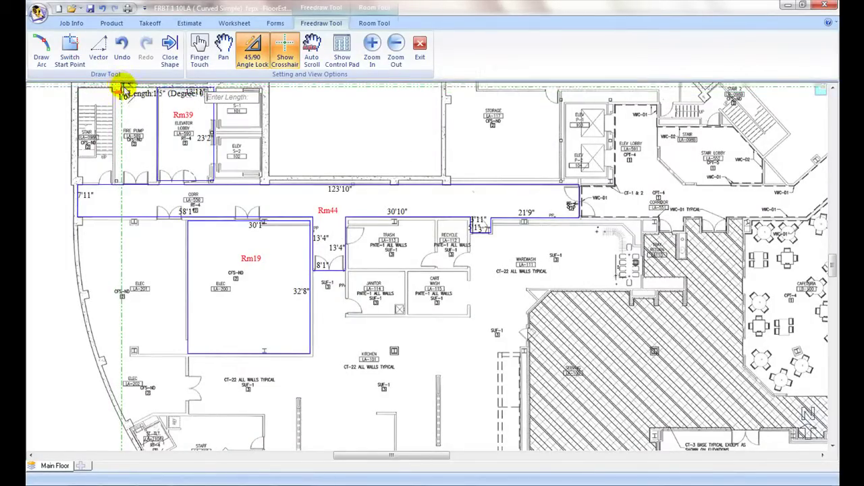
{"action": "left_click", "coordinate": [158, 92]}
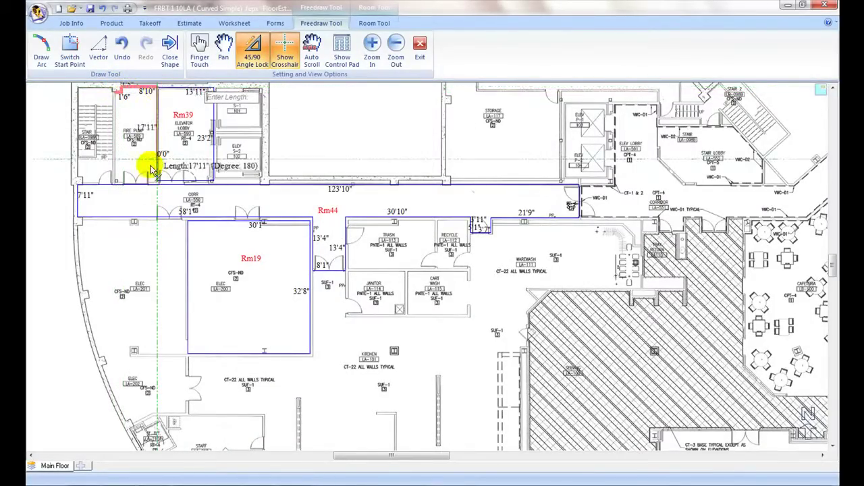
{"action": "left_click", "coordinate": [153, 182]}
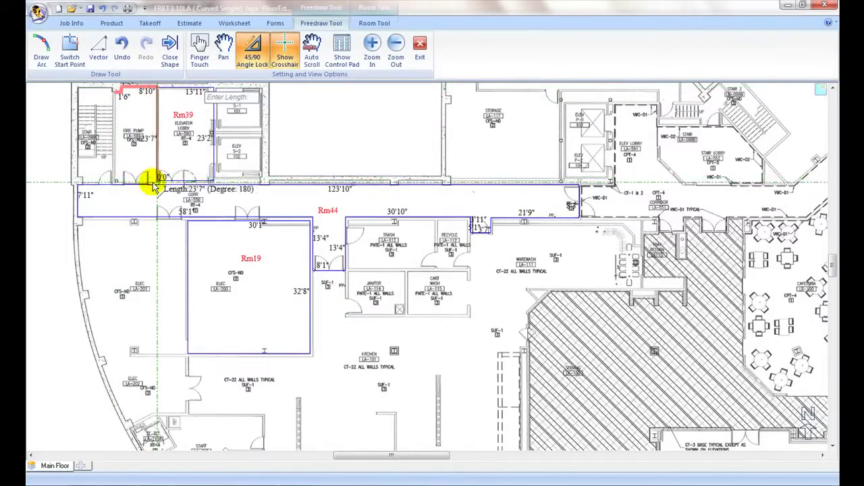
{"action": "left_click", "coordinate": [116, 182]}
{"action": "left_click", "coordinate": [115, 90]}
{"action": "left_click", "coordinate": [169, 51]}
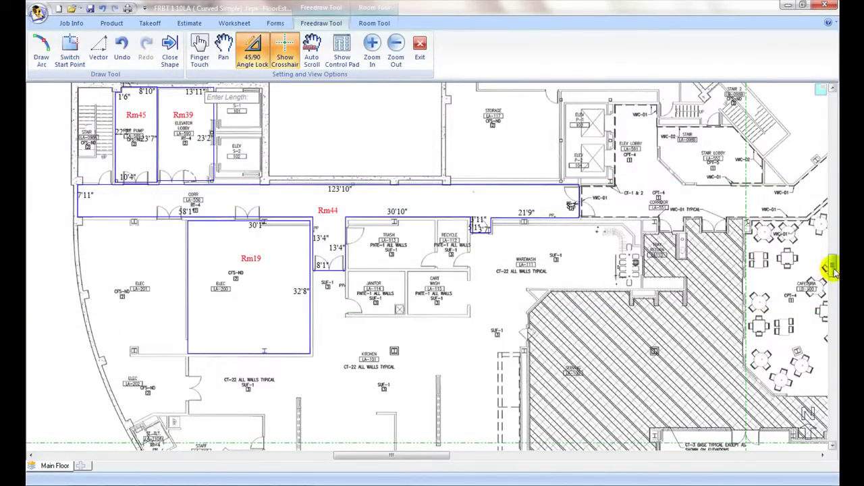
{"action": "left_click_drag", "start_coordinate": [832, 267], "coordinate": [833, 282]}
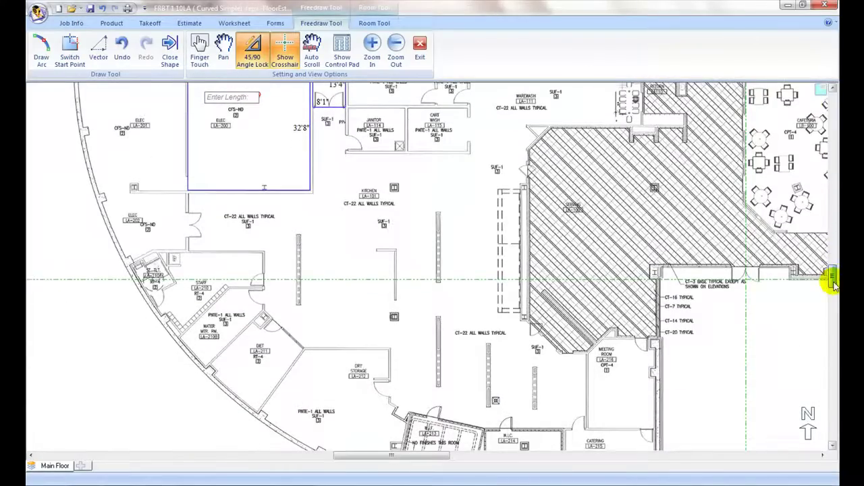
Outline the lower ELEC room as Rm46 with sides 20'11", 14'0", 8'0", 6'6" and 18'5"
{"action": "left_click", "coordinate": [99, 194]}
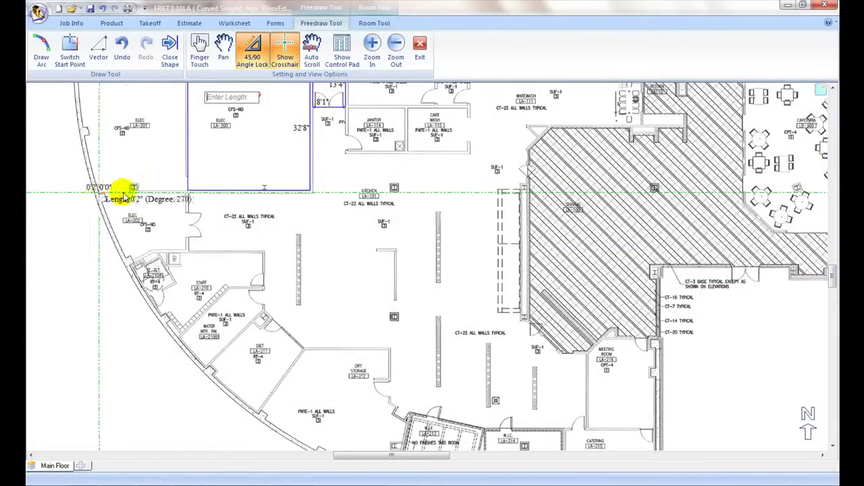
{"action": "left_click", "coordinate": [188, 194]}
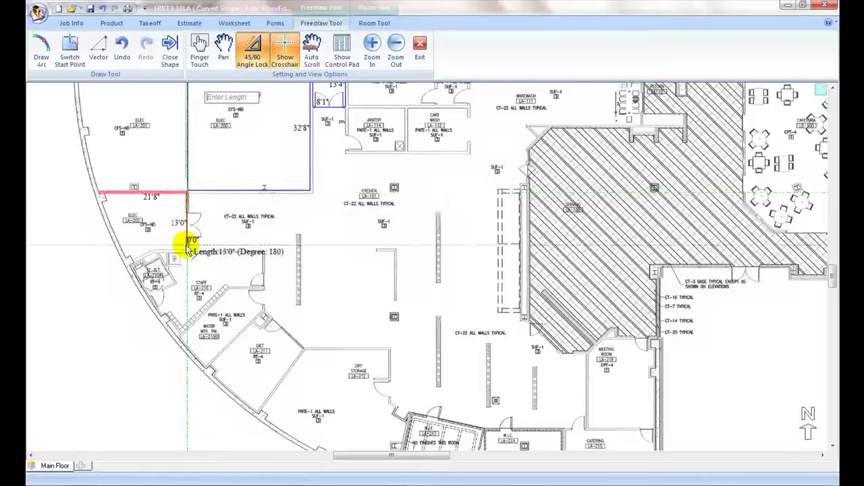
{"action": "left_click", "coordinate": [189, 250]}
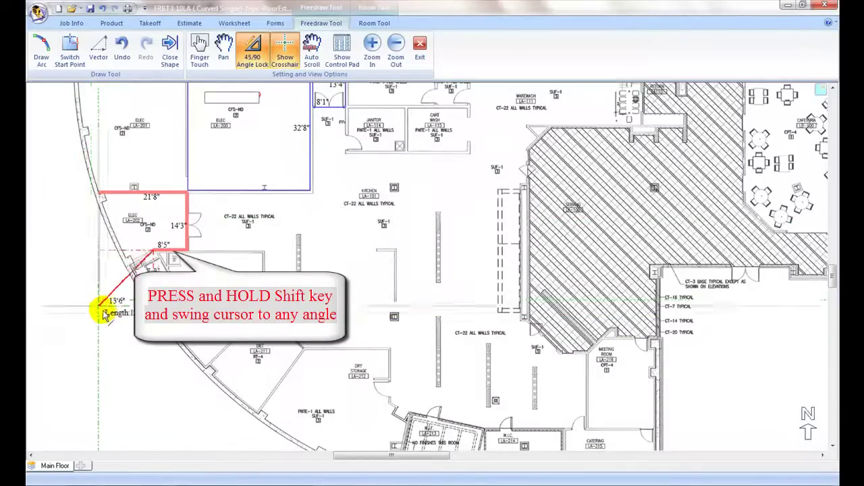
{"action": "left_click", "coordinate": [128, 263]}
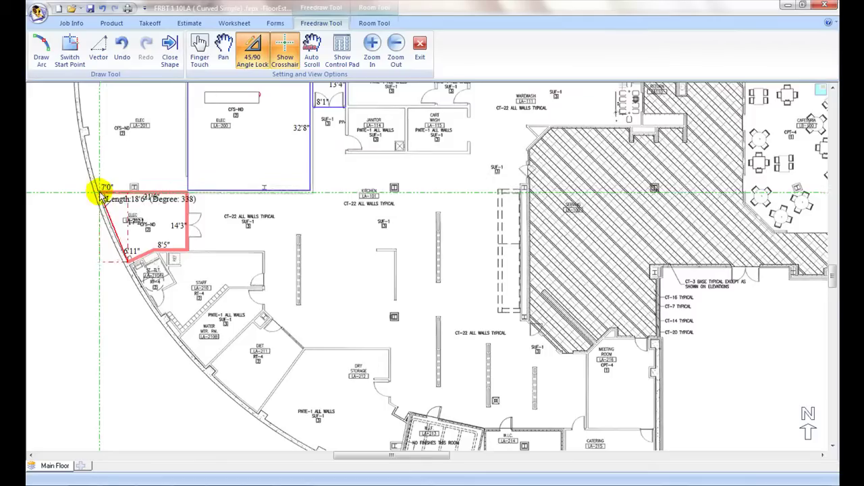
{"action": "left_click", "coordinate": [100, 195]}
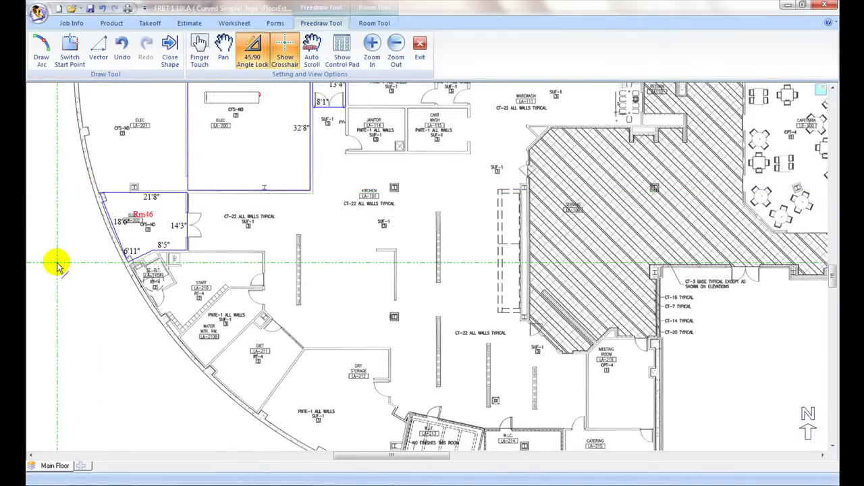
{"action": "scroll", "coordinate": [193, 183], "scroll_direction": "up", "scroll_amount": 2}
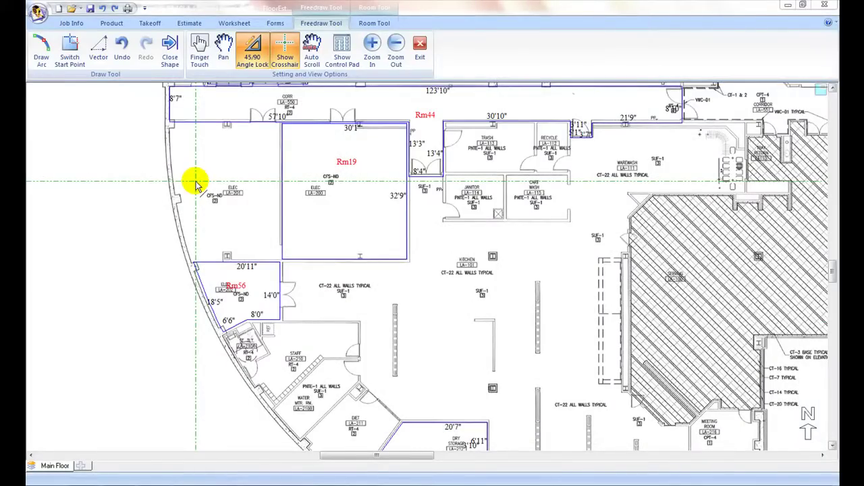
Trace the upper ELEC room left of Rm19 as Rm64 (26'5", 32'11", 33'4") and exit Freedraw
{"action": "left_click", "coordinate": [170, 125]}
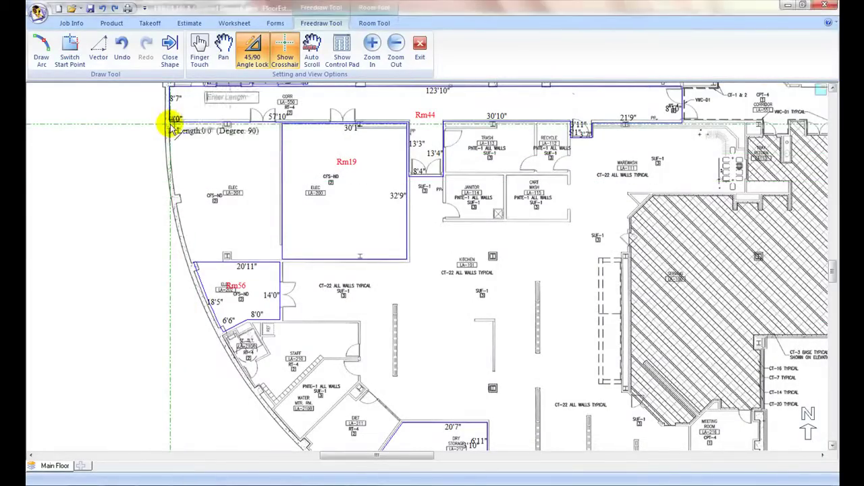
{"action": "left_click", "coordinate": [279, 124]}
{"action": "left_click", "coordinate": [280, 259]}
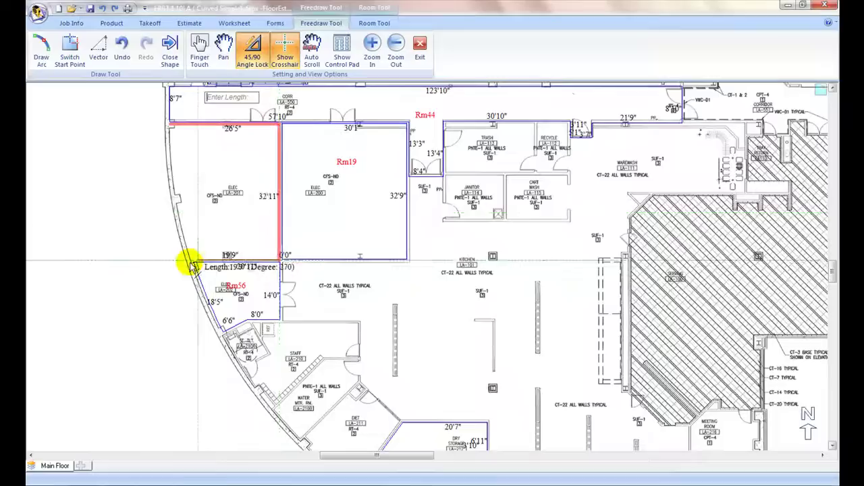
{"action": "left_click", "coordinate": [192, 261]}
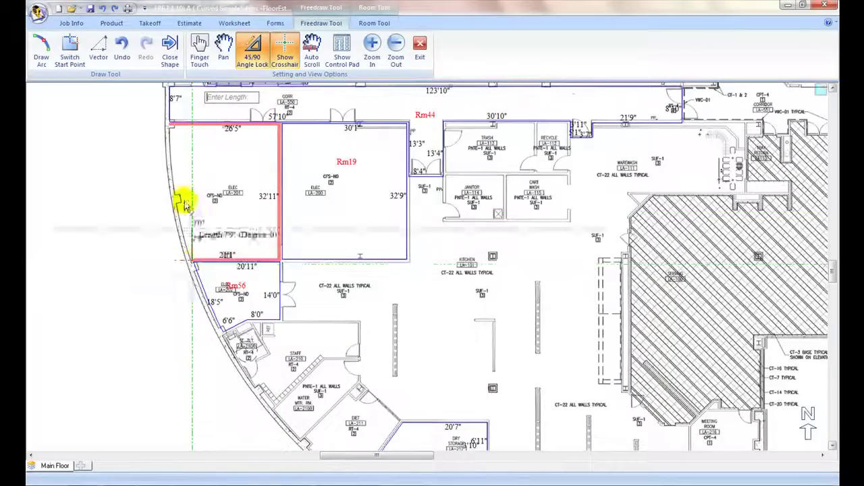
{"action": "left_click", "coordinate": [171, 125]}
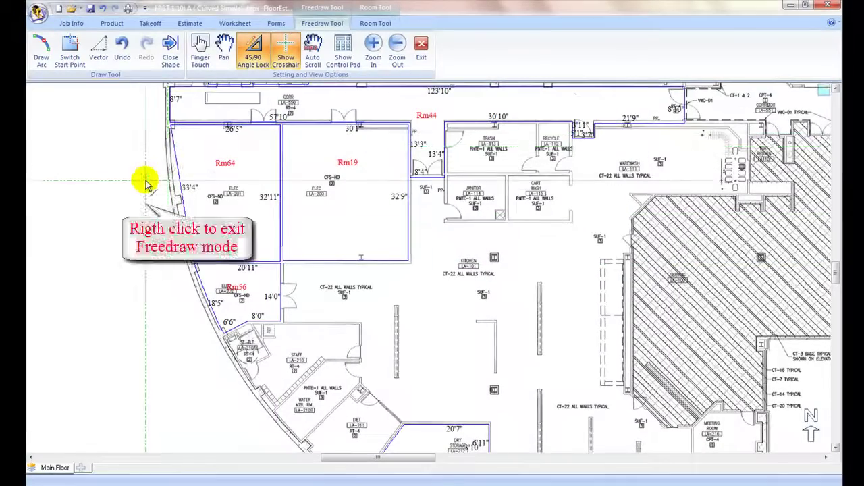
{"action": "right_click", "coordinate": [145, 182]}
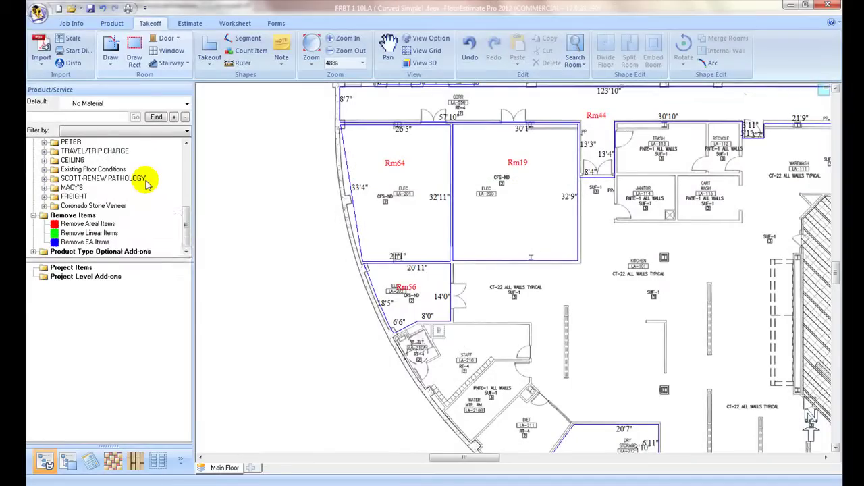
Arc Rm64's left wall along the building edge, raising it to 817.09 SF, then delete Rm64
{"action": "left_click", "coordinate": [375, 190]}
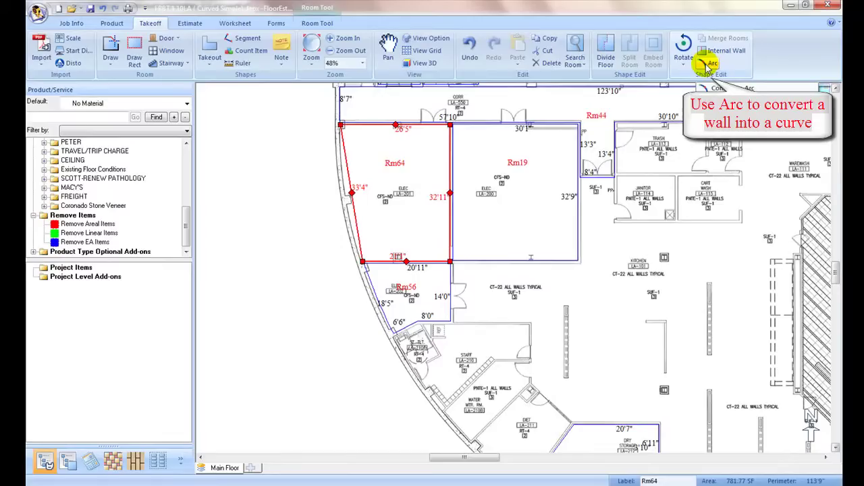
{"action": "left_click", "coordinate": [345, 194]}
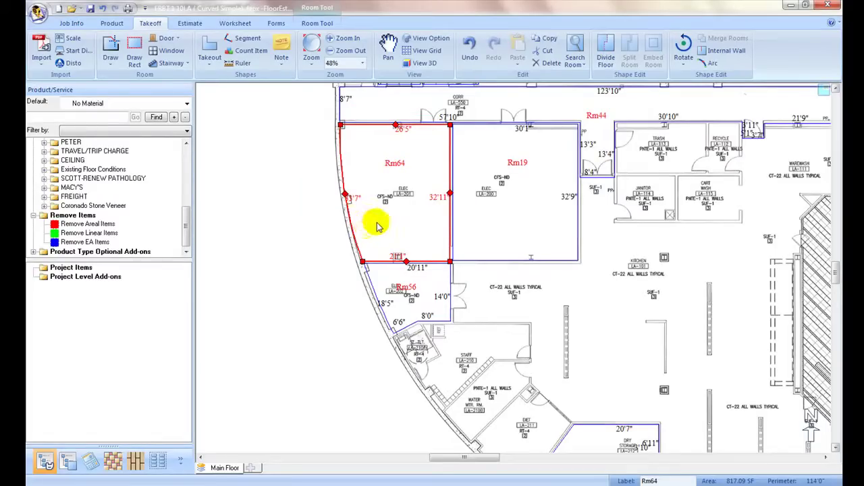
{"action": "key", "text": "Delete"}
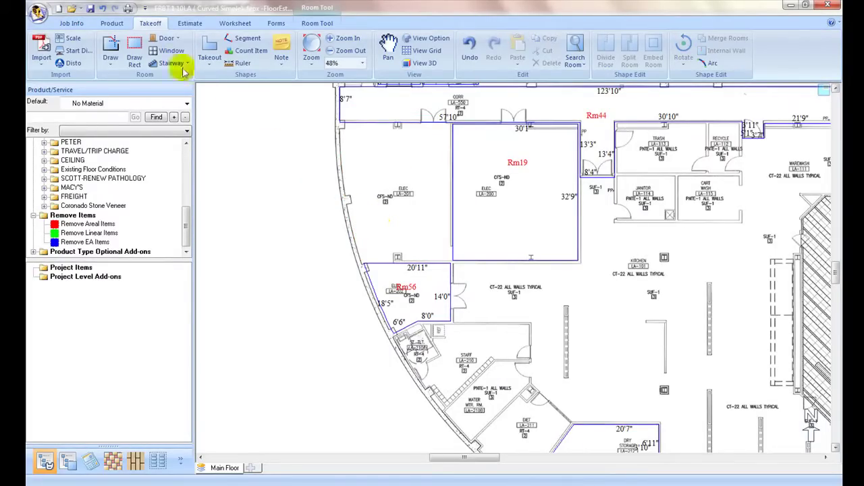
Retrace the upper ELEC room in Freedraw with its left wall as a 33'5" arc
{"action": "left_click", "coordinate": [111, 46]}
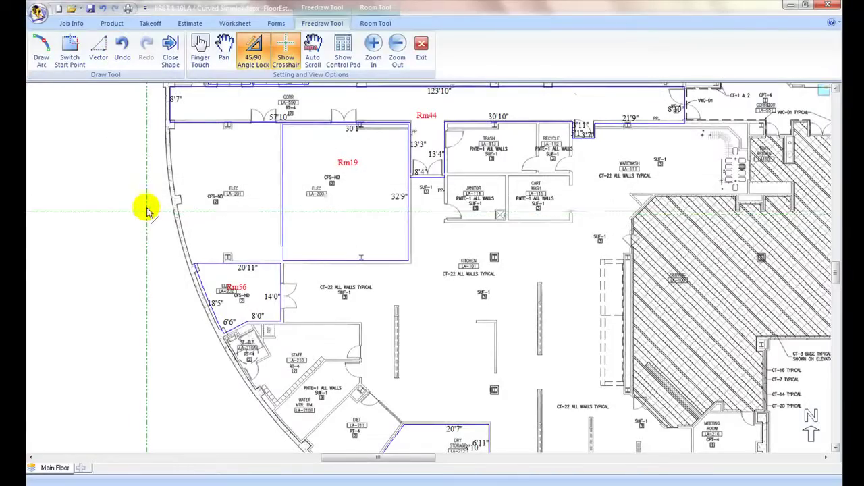
{"action": "left_click", "coordinate": [171, 126]}
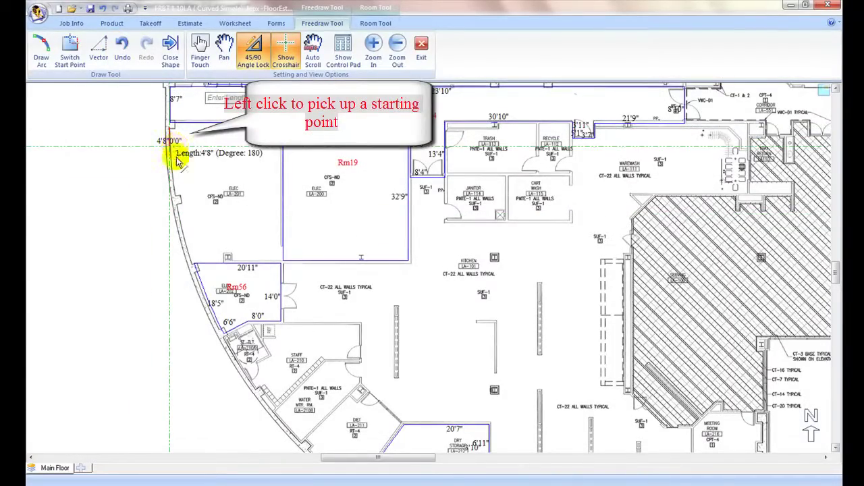
{"action": "left_click", "coordinate": [184, 245]}
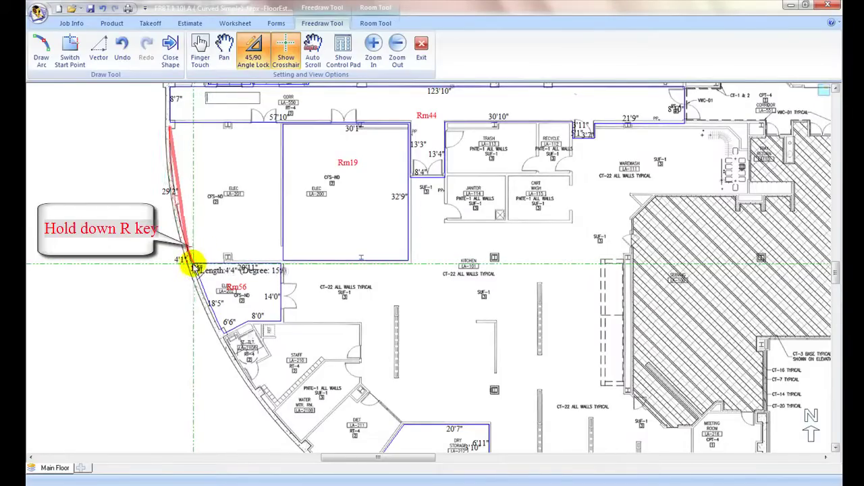
{"action": "key", "text": "r"}
{"action": "left_click", "coordinate": [193, 264]}
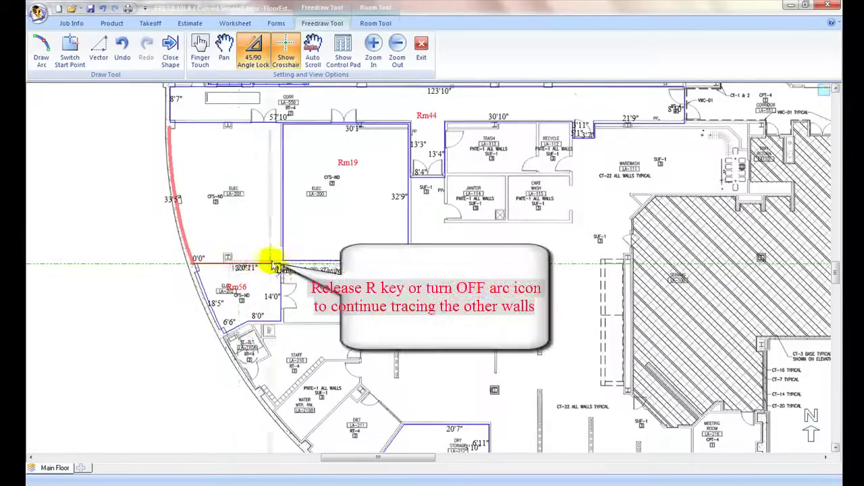
{"action": "left_click", "coordinate": [279, 262]}
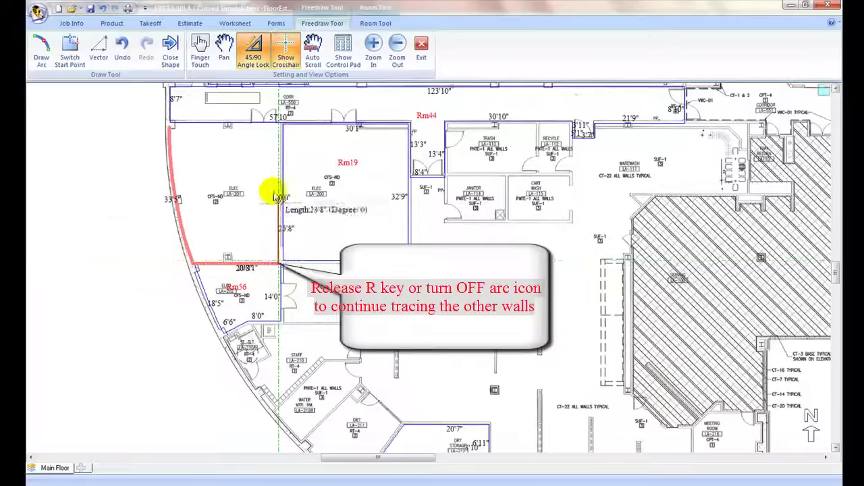
{"action": "left_click", "coordinate": [279, 126]}
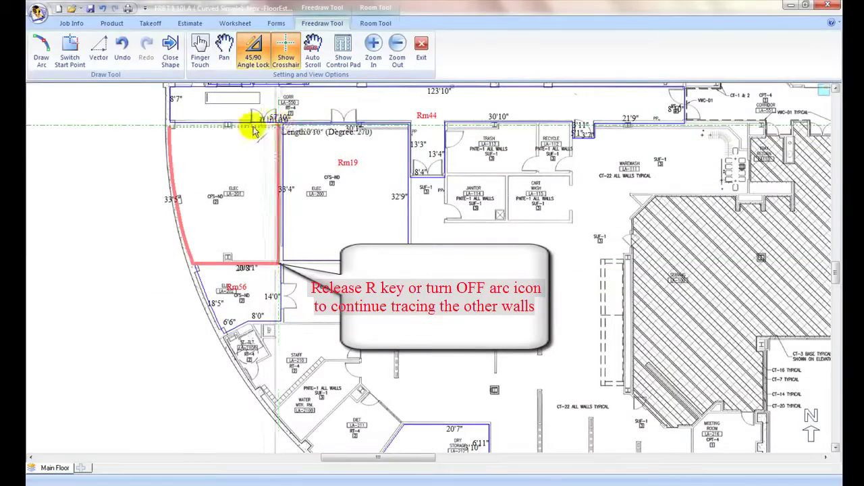
Close the outline as Rm65, then begin Dry Storage with its 20'7" top wall, 6'11" and 3'10" jogs
{"action": "left_click", "coordinate": [177, 133]}
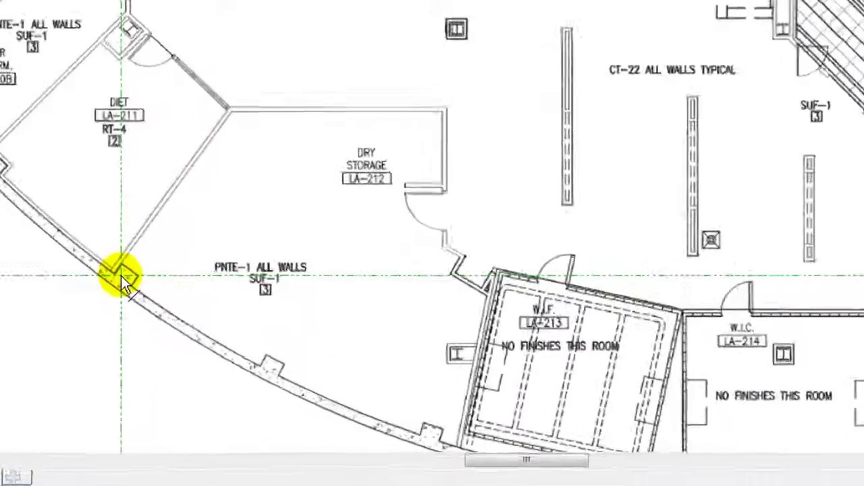
{"action": "left_click", "coordinate": [237, 62]}
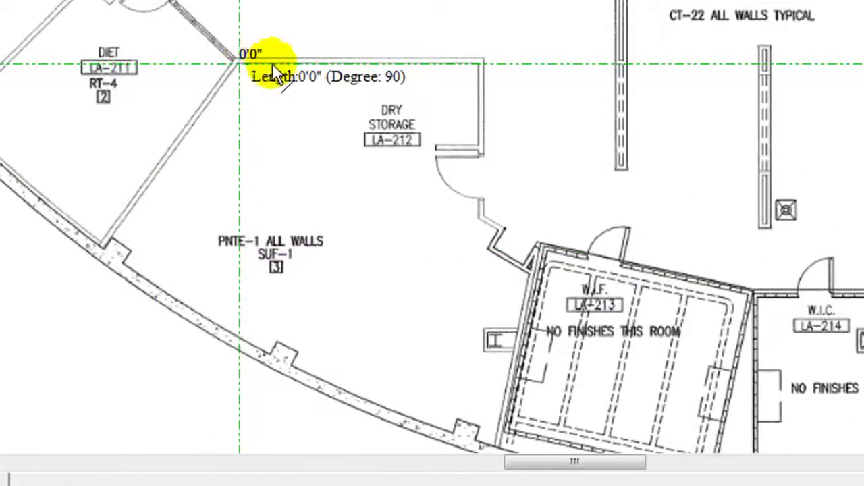
{"action": "left_click", "coordinate": [480, 64]}
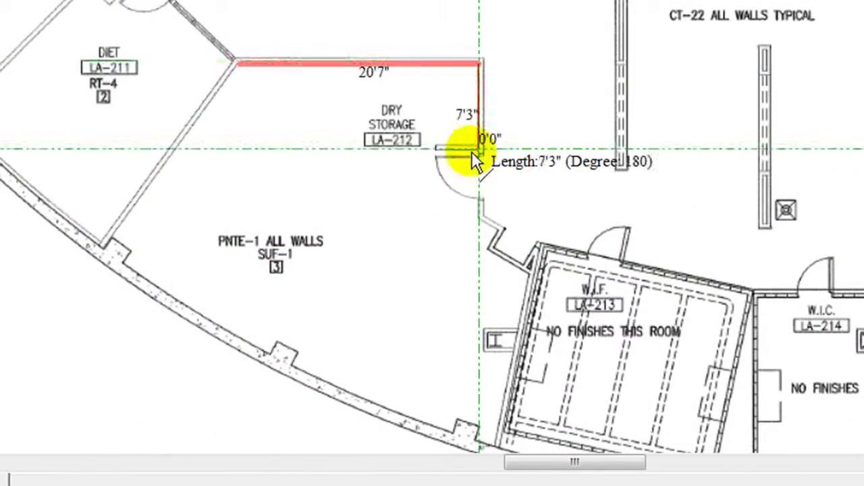
{"action": "left_click", "coordinate": [458, 143]}
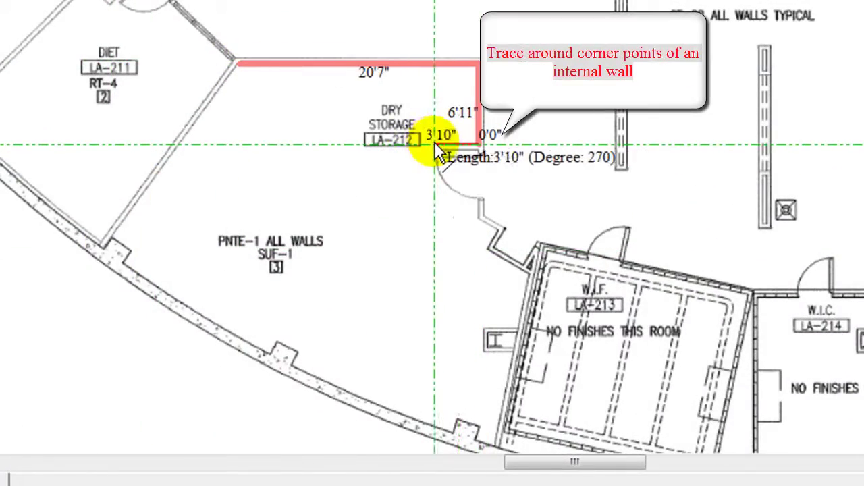
{"action": "left_click", "coordinate": [439, 144]}
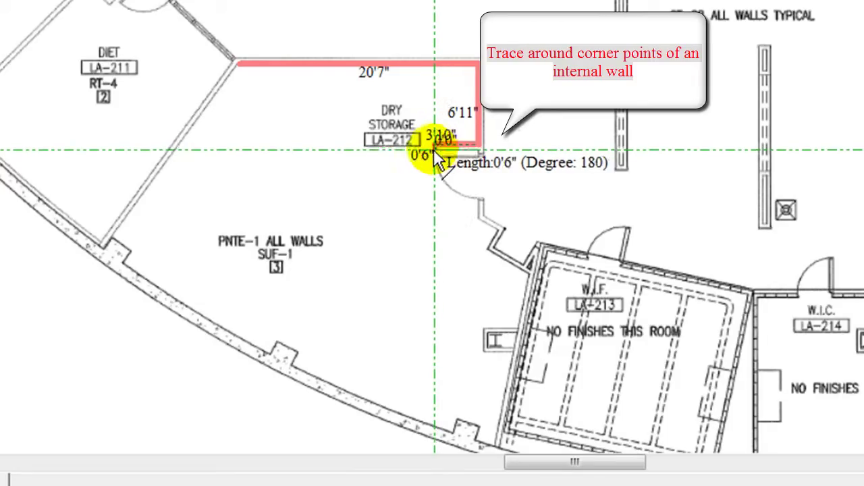
{"action": "left_click", "coordinate": [480, 146]}
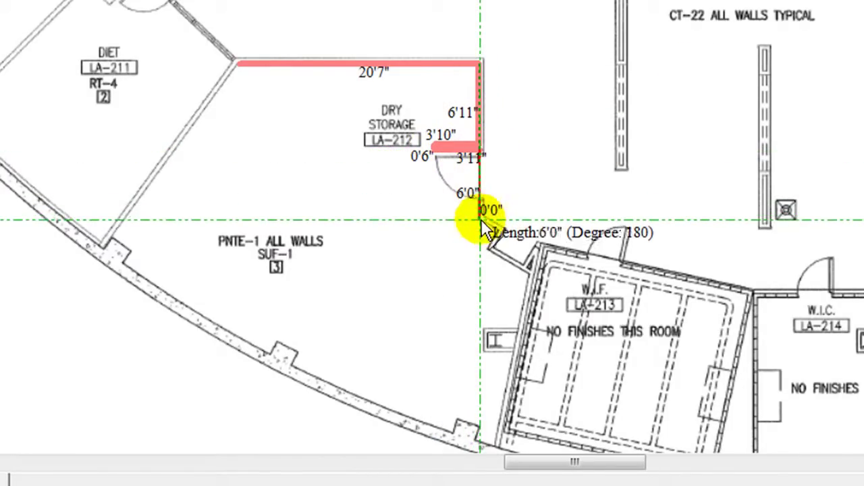
Continue the outline down the door jogs (6'0", 4'1", 5'0", 3'0", 1'8") past the W.I.F. corner
{"action": "left_click", "coordinate": [481, 222]}
{"action": "left_click", "coordinate": [498, 229]}
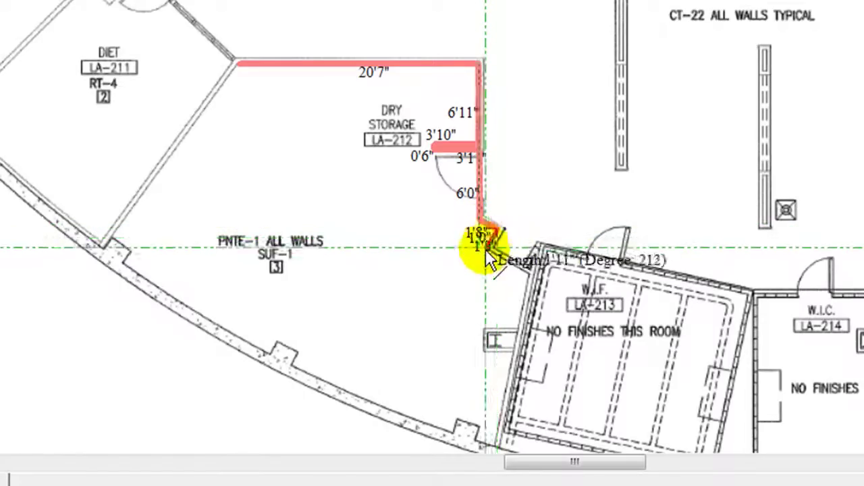
{"action": "left_click", "coordinate": [488, 252]}
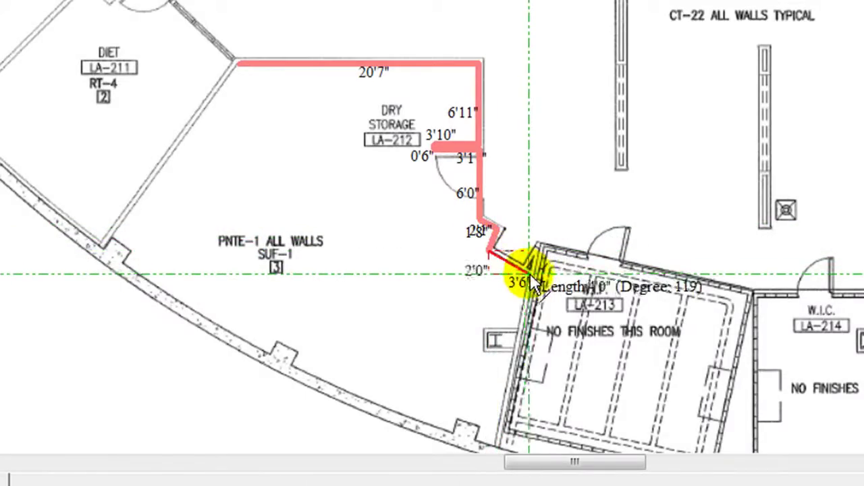
{"action": "left_click", "coordinate": [528, 273]}
{"action": "left_click", "coordinate": [518, 330]}
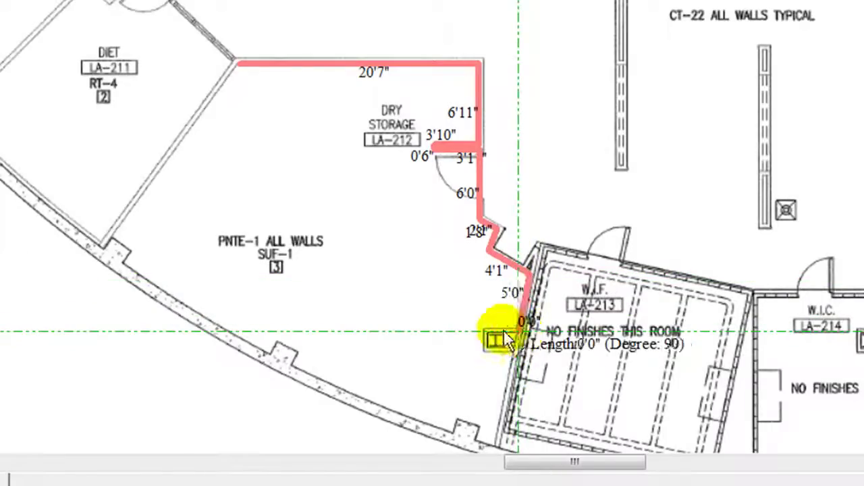
{"action": "left_click", "coordinate": [483, 330]}
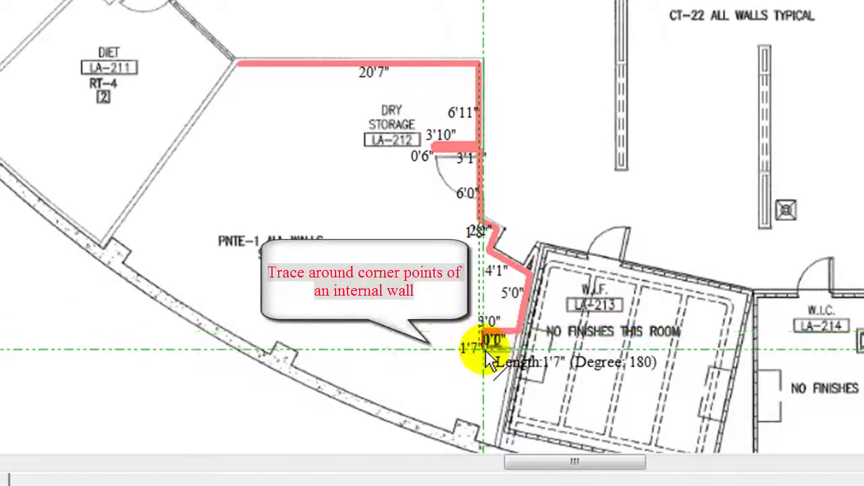
{"action": "left_click", "coordinate": [506, 343]}
{"action": "left_click", "coordinate": [513, 358]}
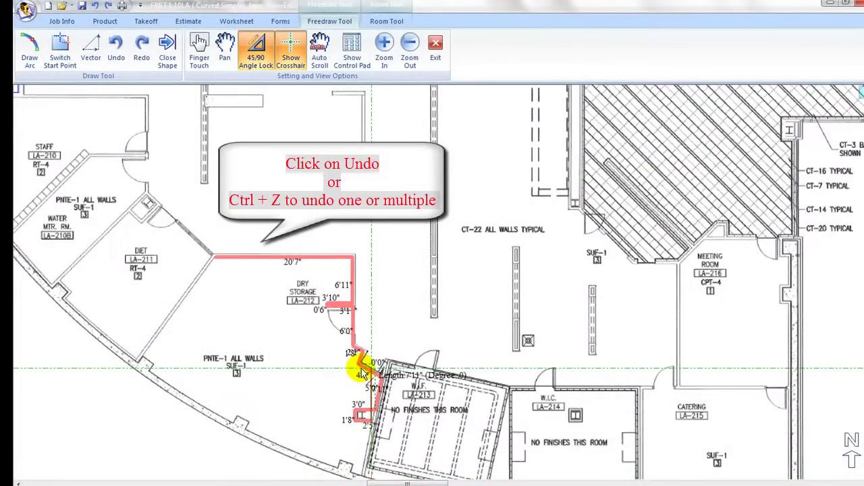
Undo the two wrongly traced wall segments and re-place the corner at the wall end
{"action": "left_click", "coordinate": [116, 54]}
{"action": "left_click", "coordinate": [116, 54]}
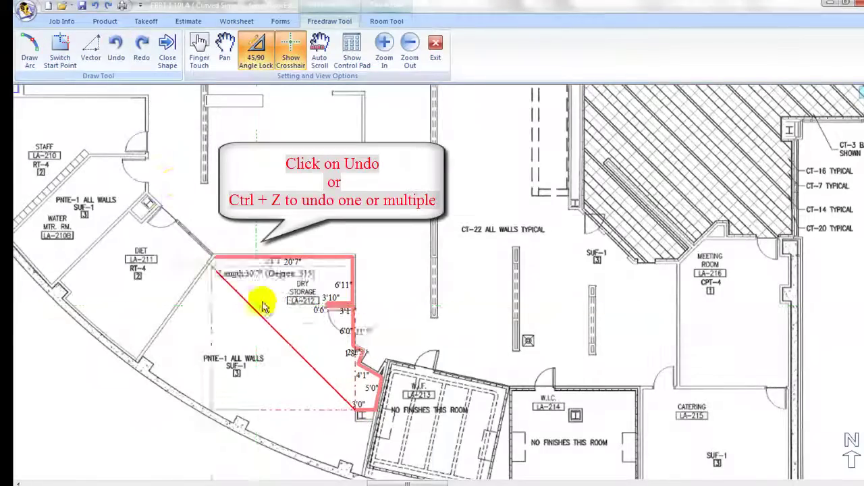
{"action": "left_click", "coordinate": [356, 413]}
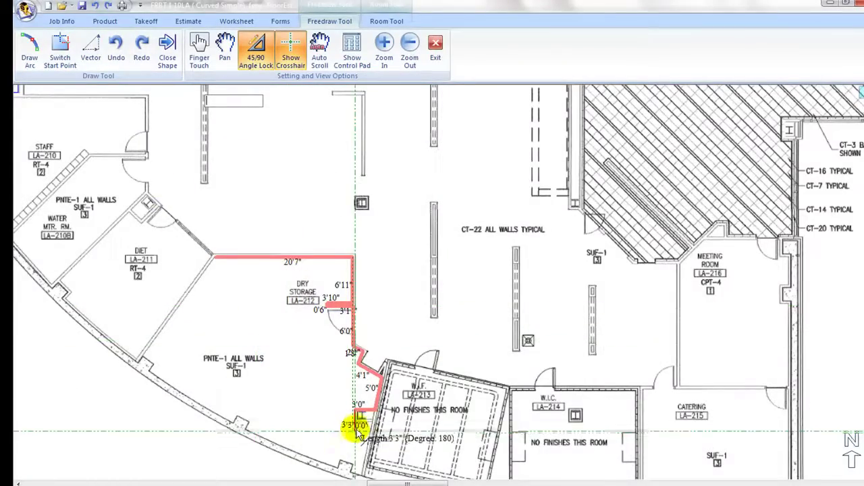
Trace the 1'7", 2'0" and 37'7" curved-wall edges and close the outline as Rm63
{"action": "left_click", "coordinate": [356, 420]}
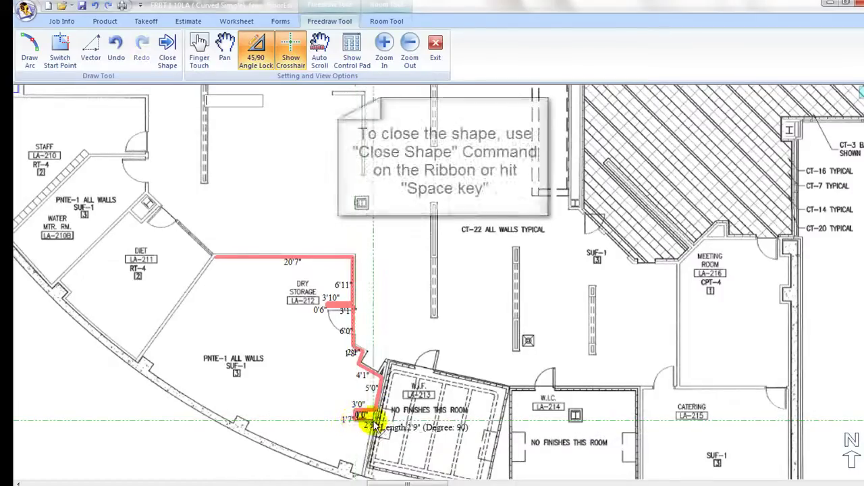
{"action": "left_click", "coordinate": [367, 425]}
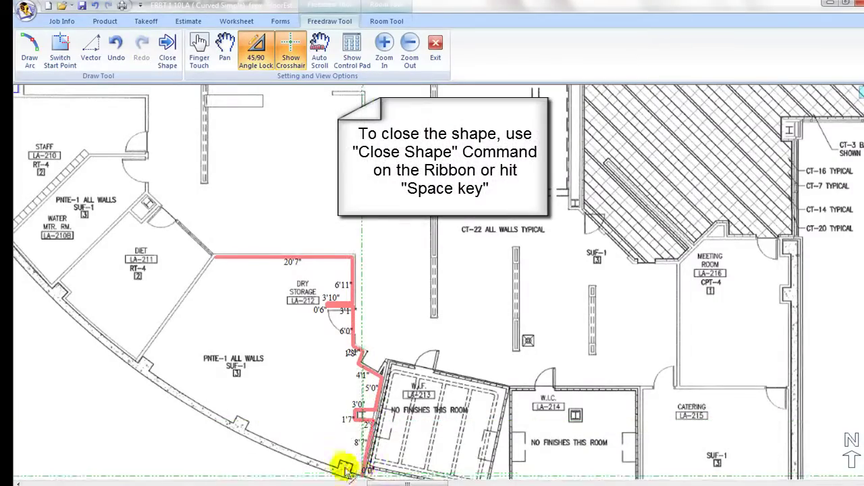
{"action": "left_click", "coordinate": [139, 364]}
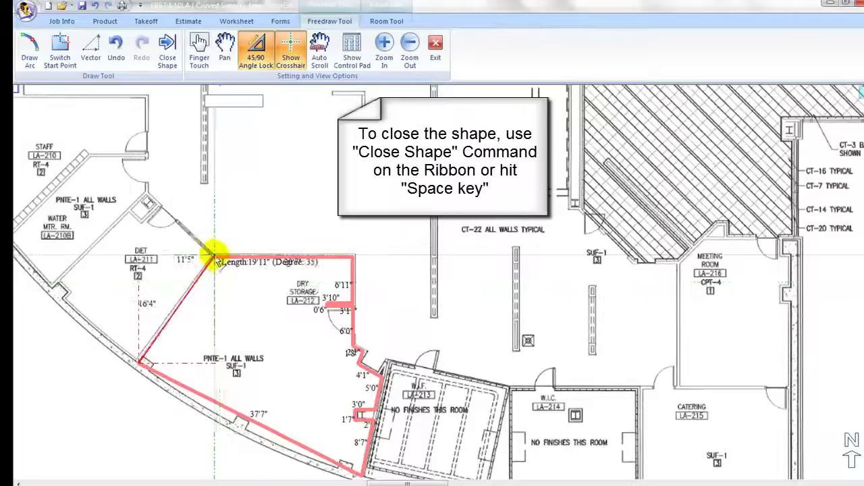
{"action": "key", "text": "space"}
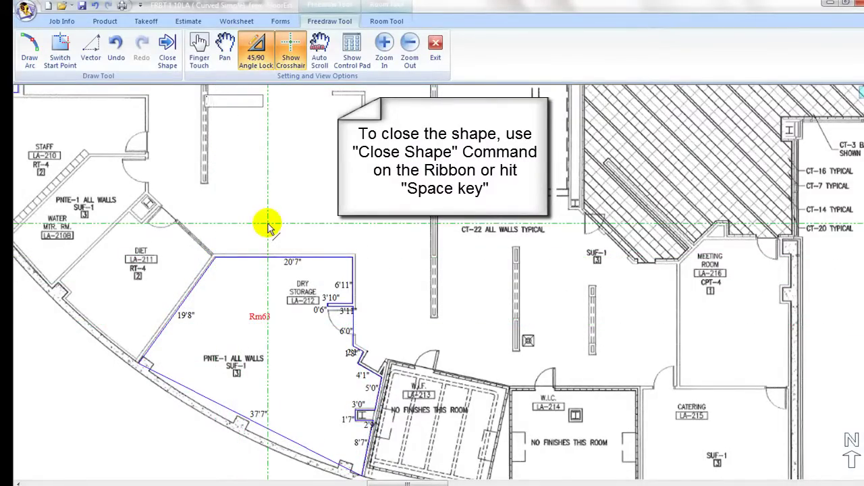
Leave Freedraw, then bend Rm63's 37'7" bottom edge into an arc along the curved wall
{"action": "left_click", "coordinate": [435, 58]}
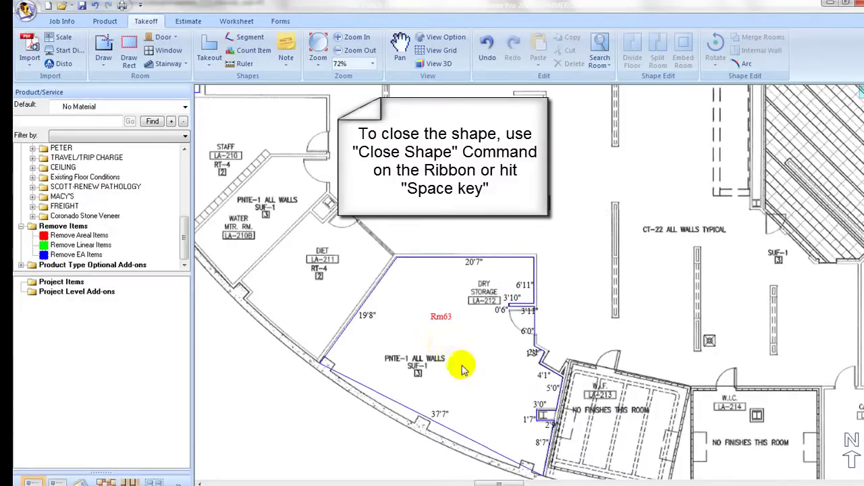
{"action": "key", "text": "space"}
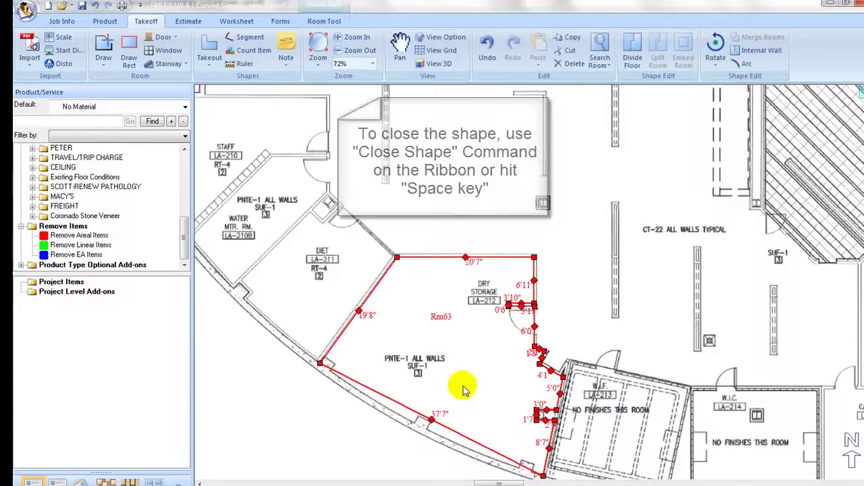
{"action": "left_click", "coordinate": [738, 63]}
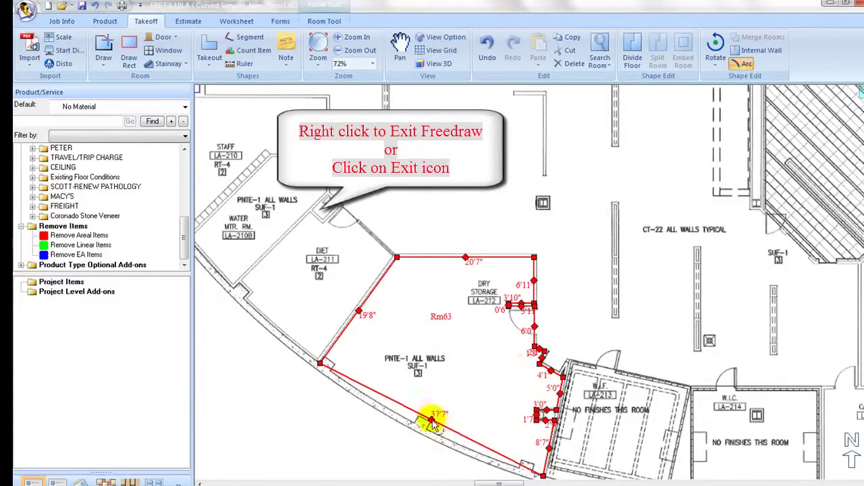
{"action": "left_click_drag", "start_coordinate": [432, 420], "coordinate": [421, 430]}
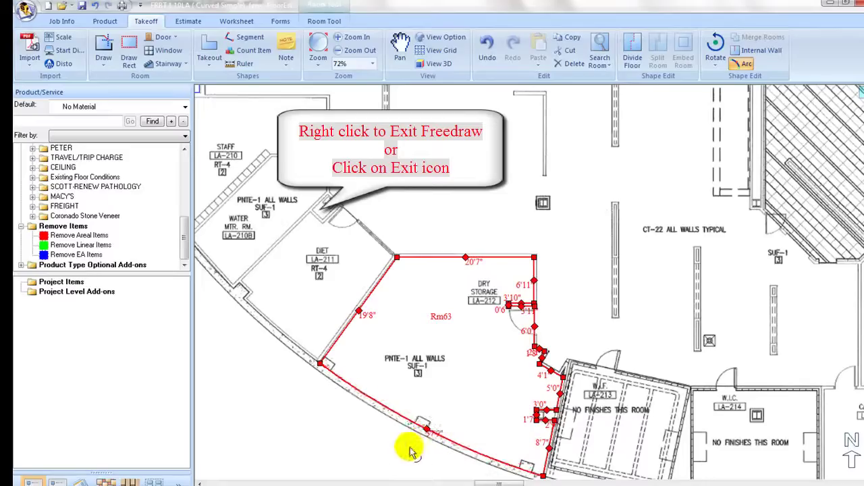